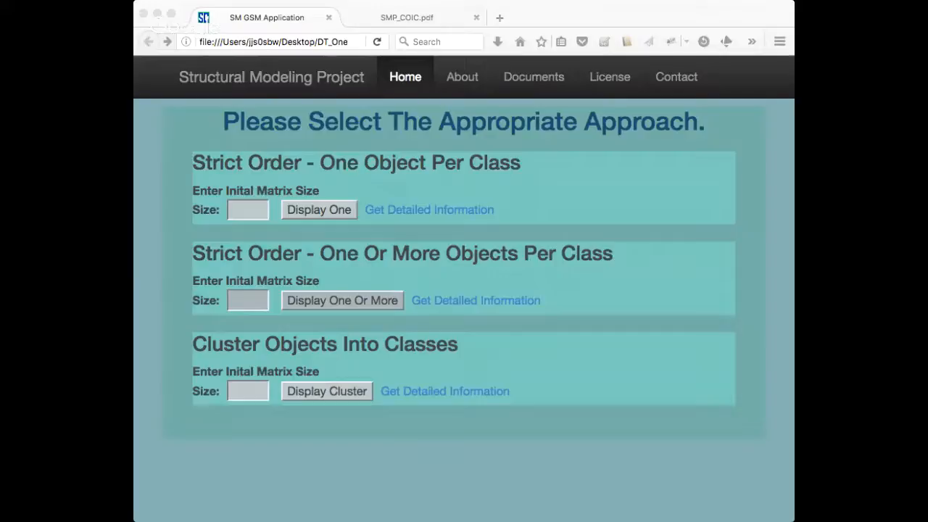
- Display the strict order matrix for one object per class with the size left blank, and reload the application
left_click(327, 211)
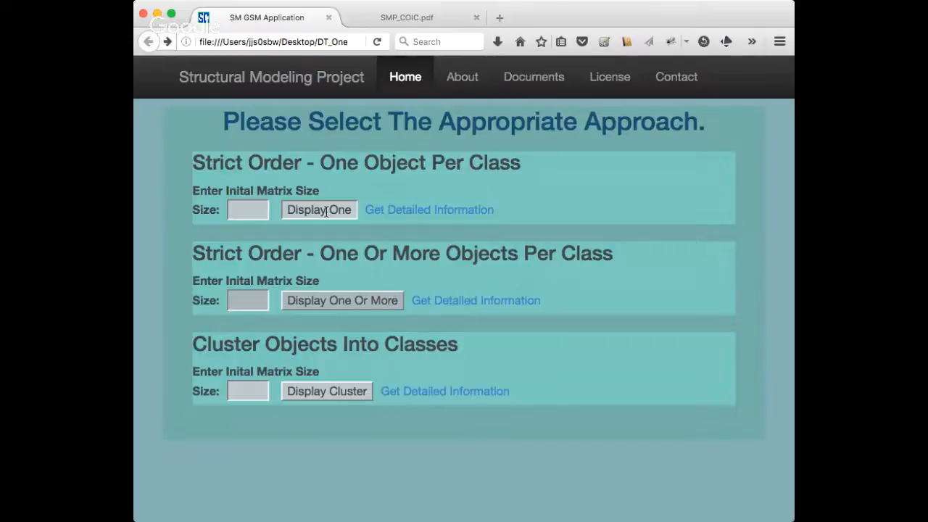
left_click(327, 212)
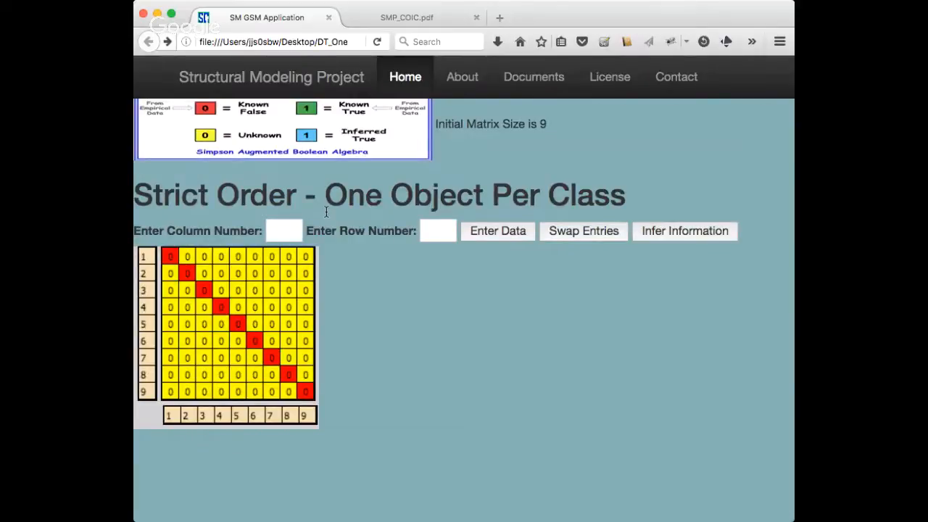
left_click(374, 42)
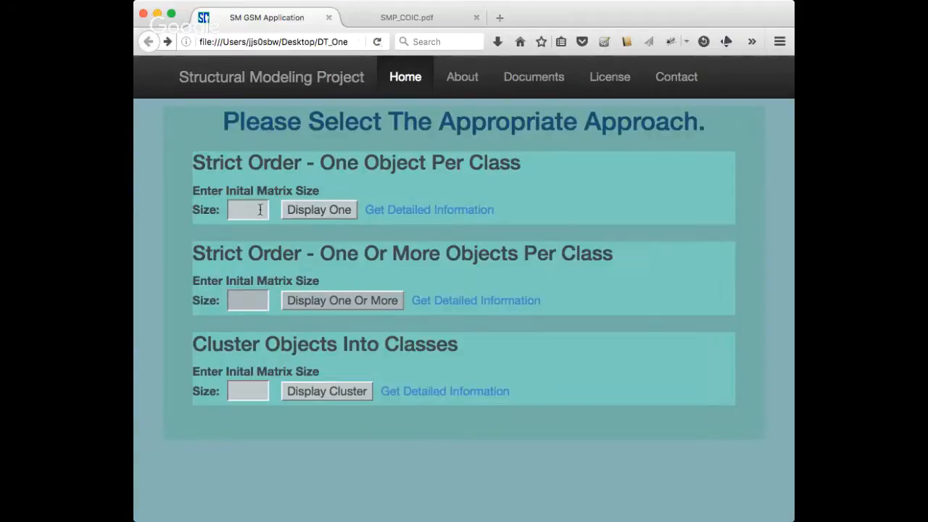
- Try "ad" as the matrix size for strict order with one object per class, and reload the application
left_click(234, 211)
type("ad")
left_click(316, 211)
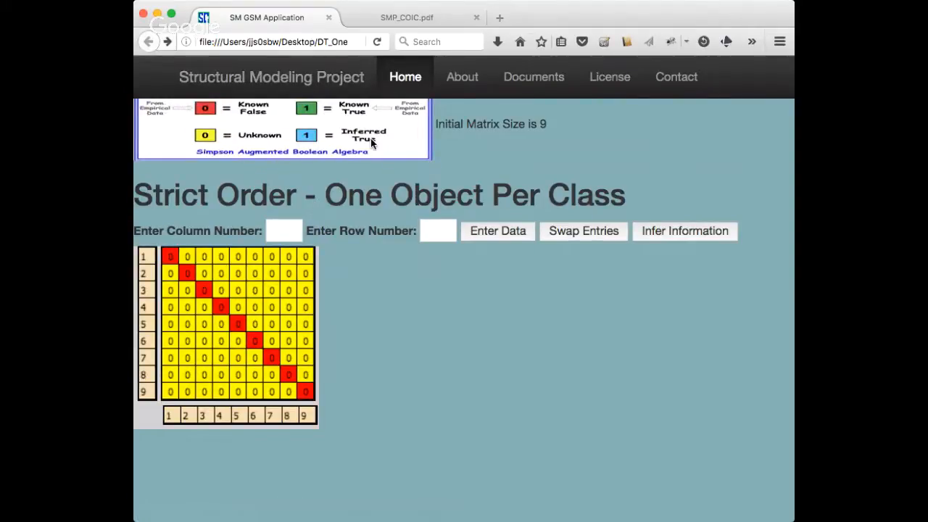
left_click(377, 42)
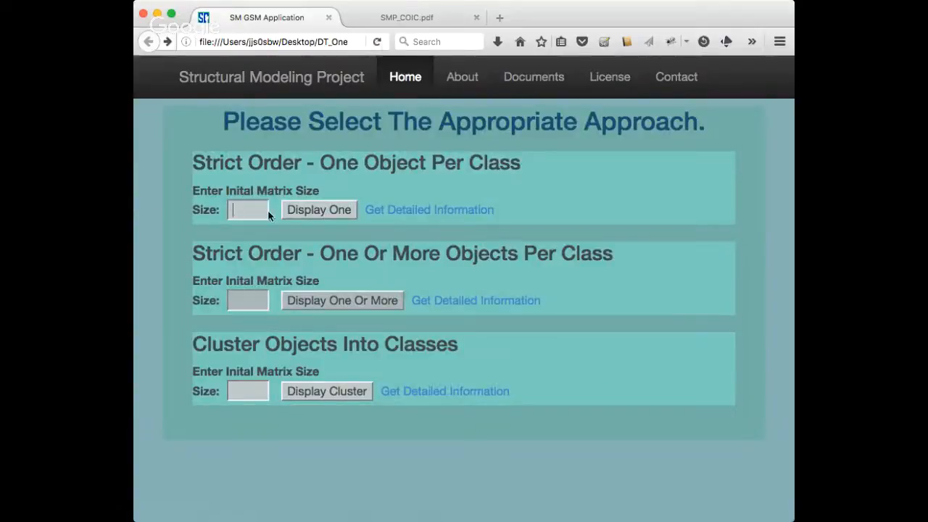
- Display the strict order matrix for one object per class at size 4 and return to the approach selection
left_click(268, 211)
left_click(303, 211)
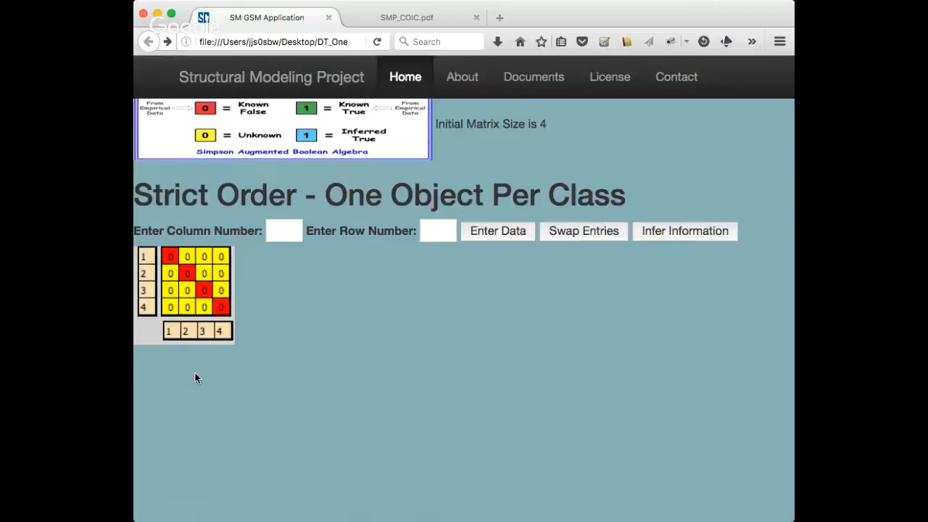
left_click(376, 43)
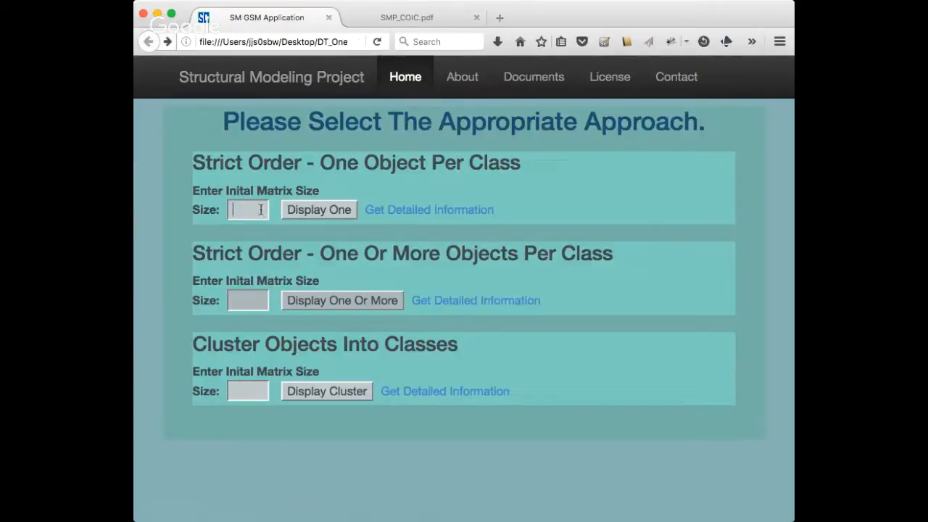
- Try -123 as the matrix size for strict order with one object per class, and reload the application
left_click(261, 210)
type("-123")
left_click(310, 215)
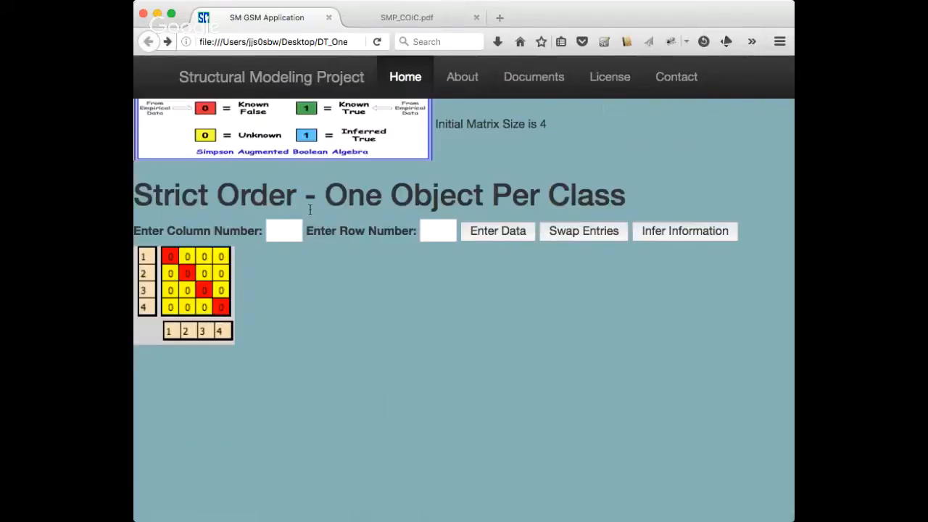
left_click(377, 41)
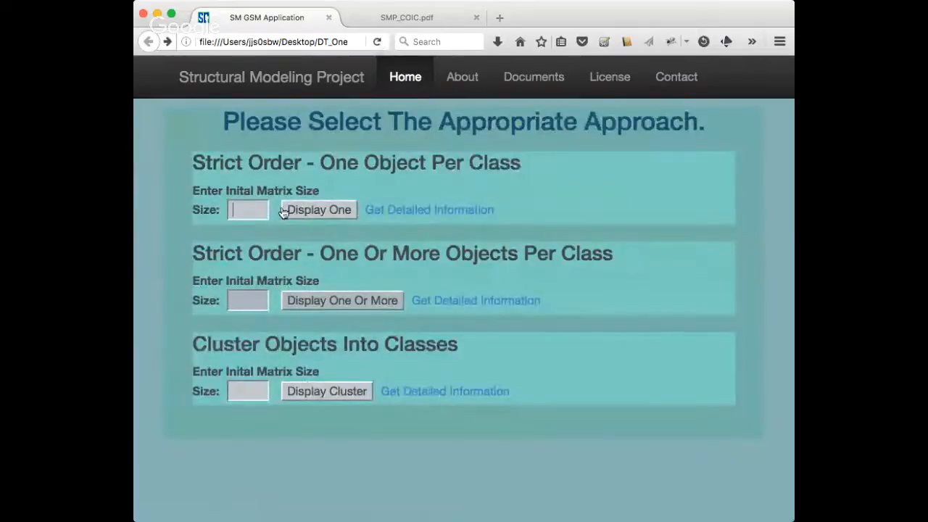
- Try 33333 as the matrix size for strict order with one object per class, and reload the application
type("33333")
left_click(319, 209)
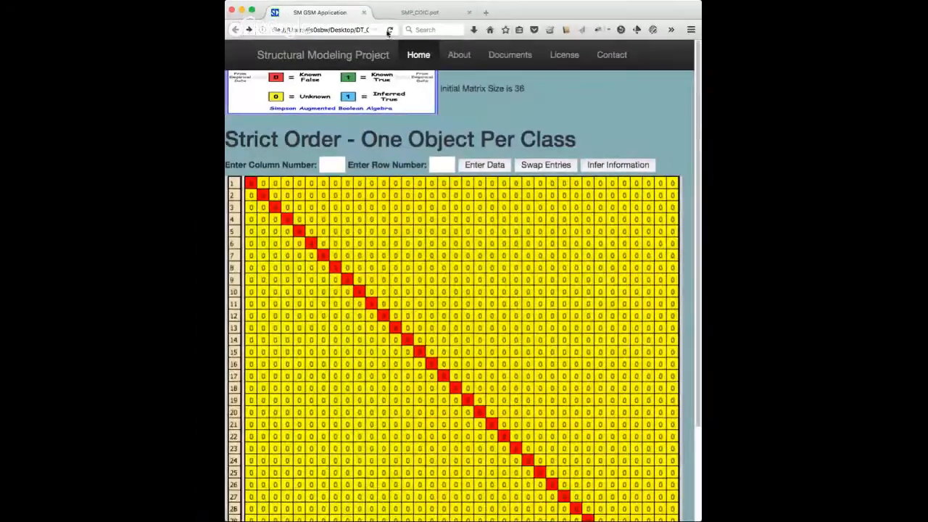
left_click(382, 34)
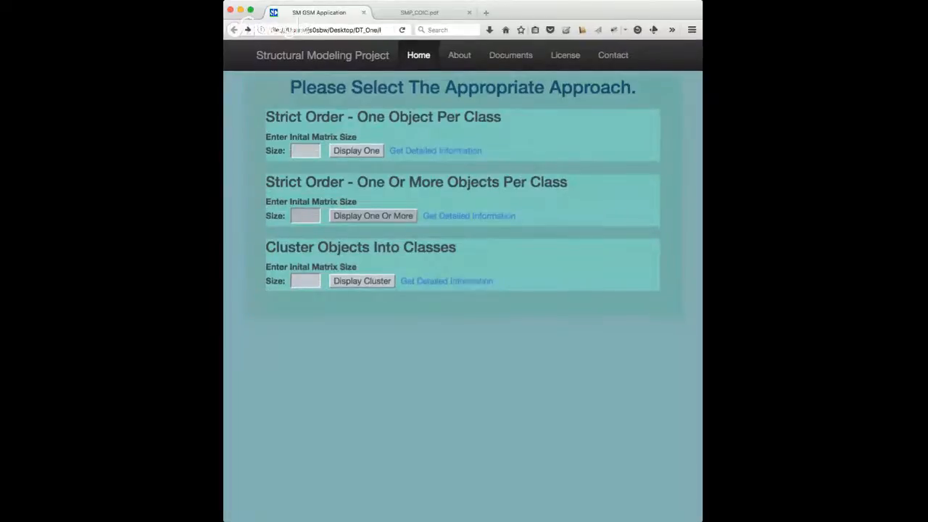
- Resize the browser window to fit the three approach sections
left_click_drag(696, 508, 680, 389)
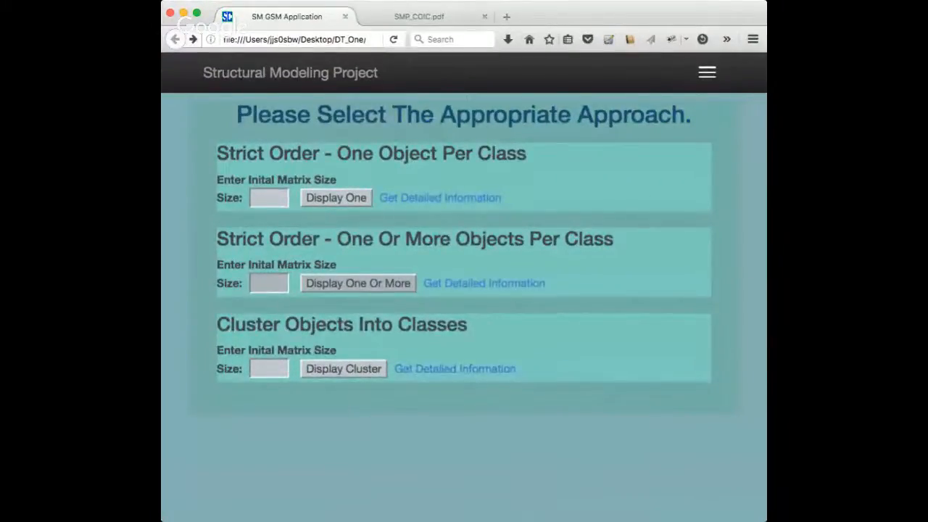
left_click_drag(762, 516, 779, 515)
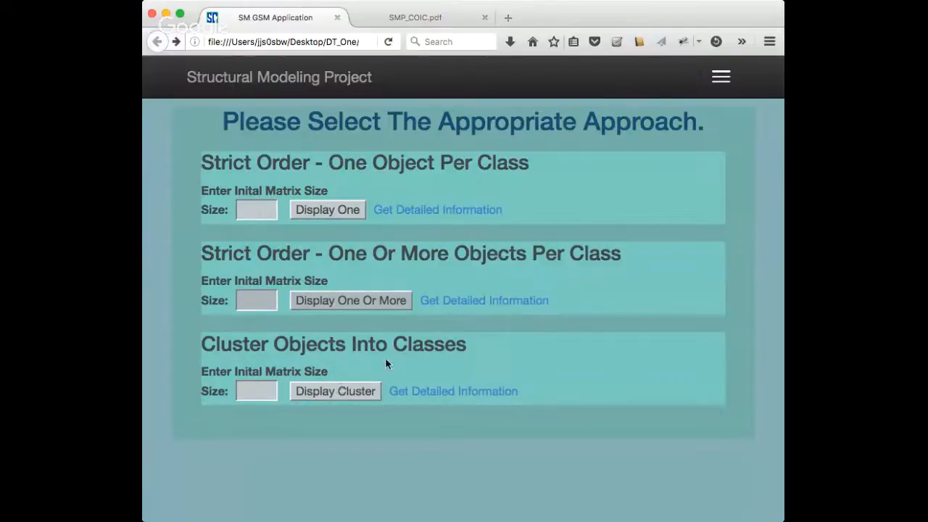
- Open the detailed information for Cluster Objects Into Classes and read through its step-by-step instructions and category questions
left_click(444, 392)
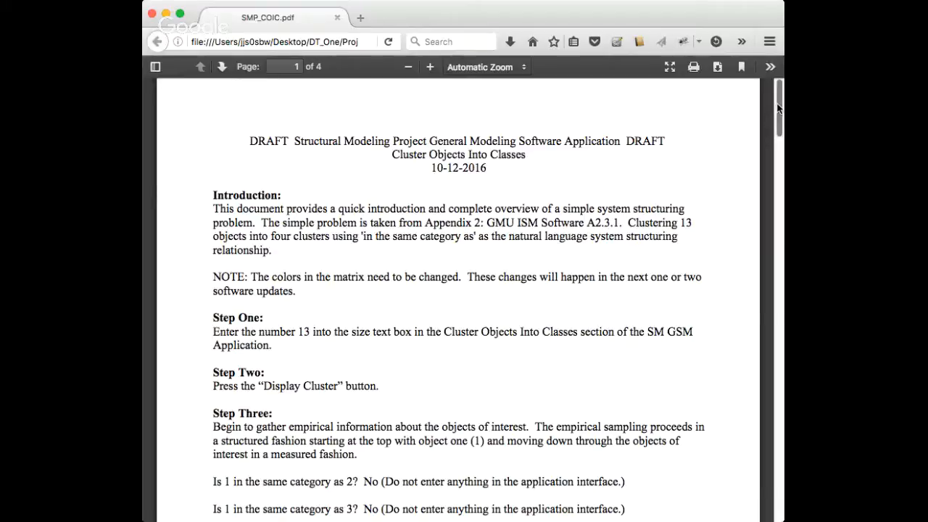
scroll(779, 105, "down", 1)
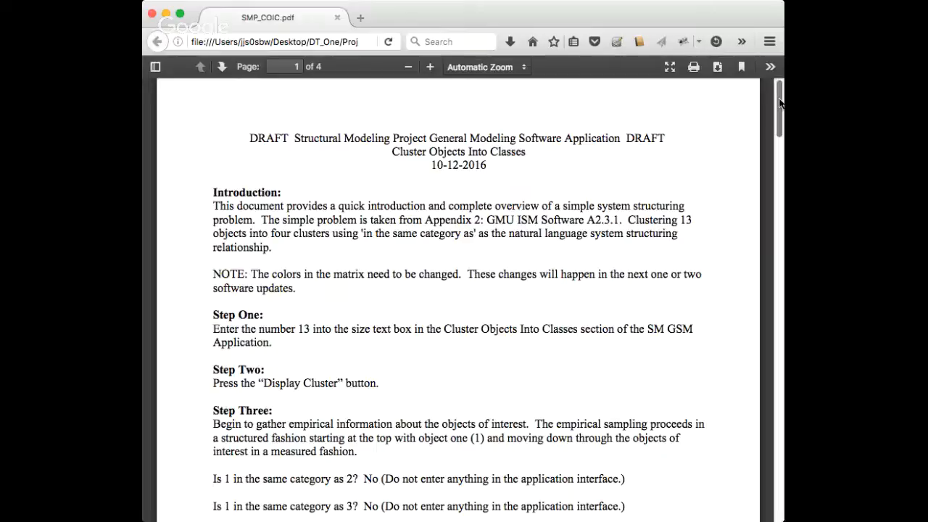
scroll(780, 103, "down", 3)
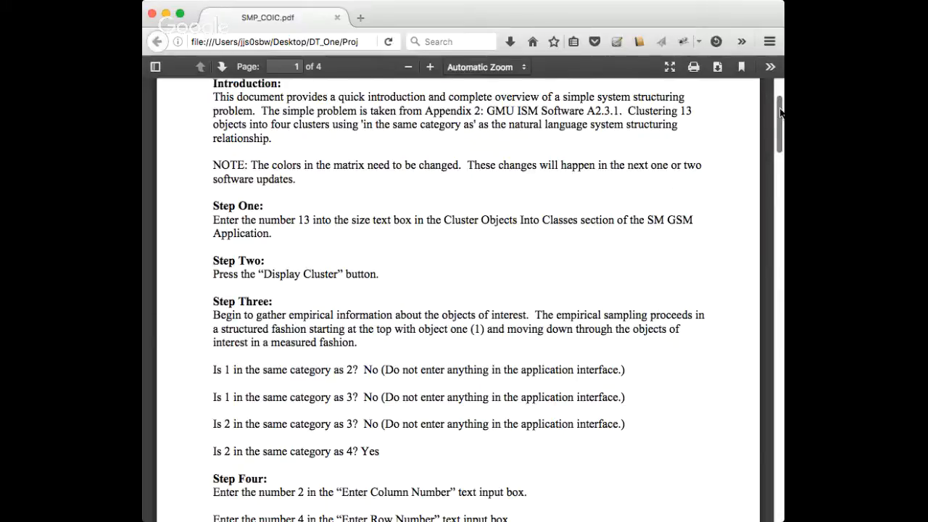
scroll(582, 293, "down", 4)
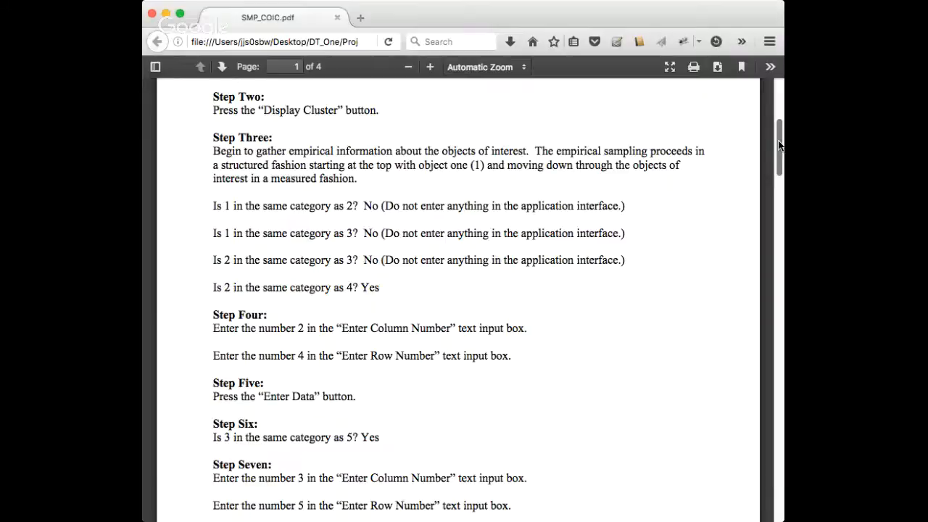
scroll(780, 150, "down", 1)
left_click_drag(779, 149, 722, 385)
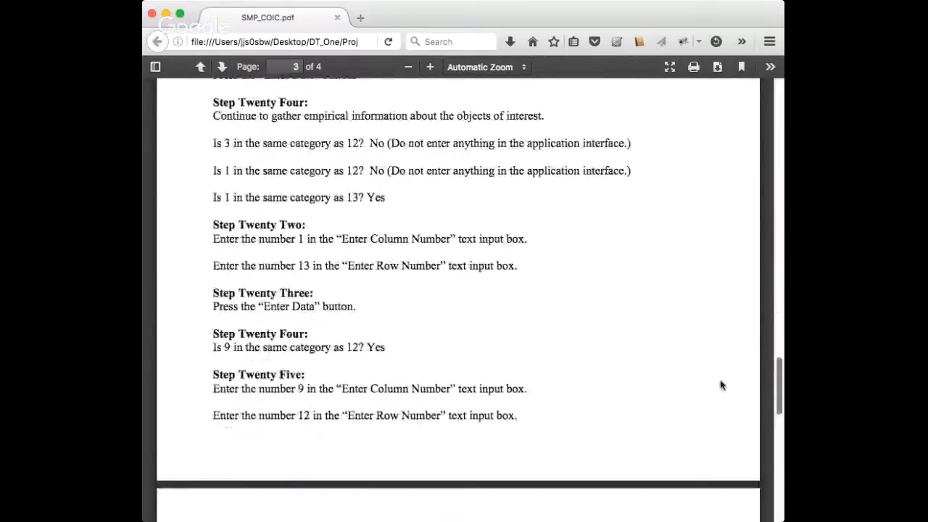
scroll(721, 385, "down", 5)
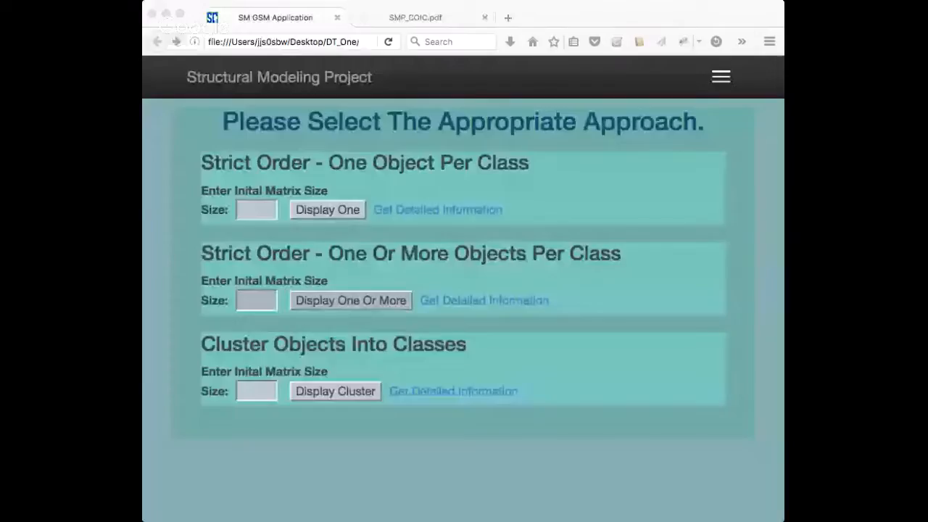
- Return to the application, display the Cluster Objects Into Classes matrix at size 13, and reload the page
left_click(148, 203)
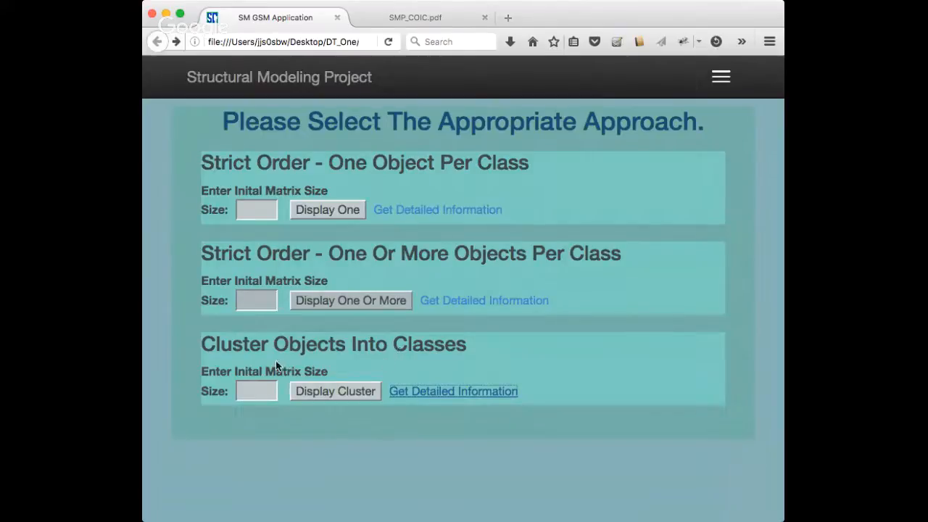
left_click(262, 391)
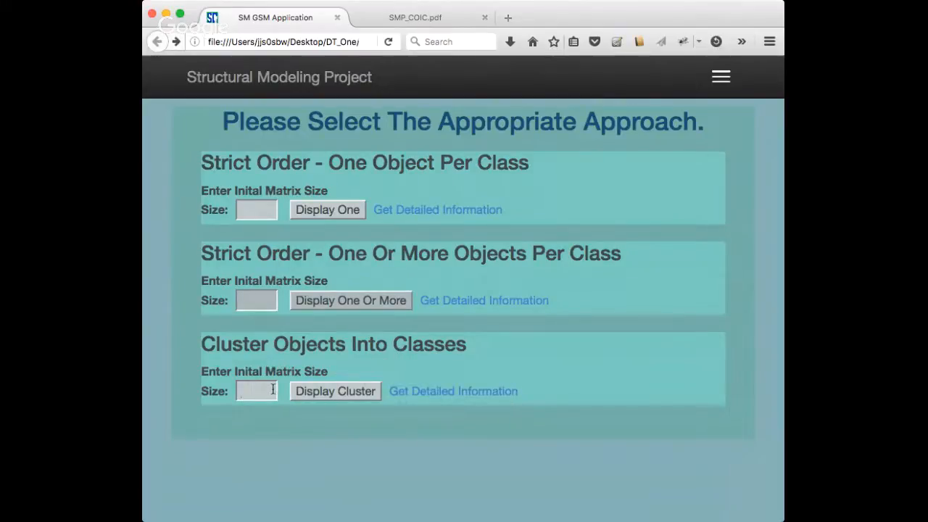
type("13")
left_click(349, 395)
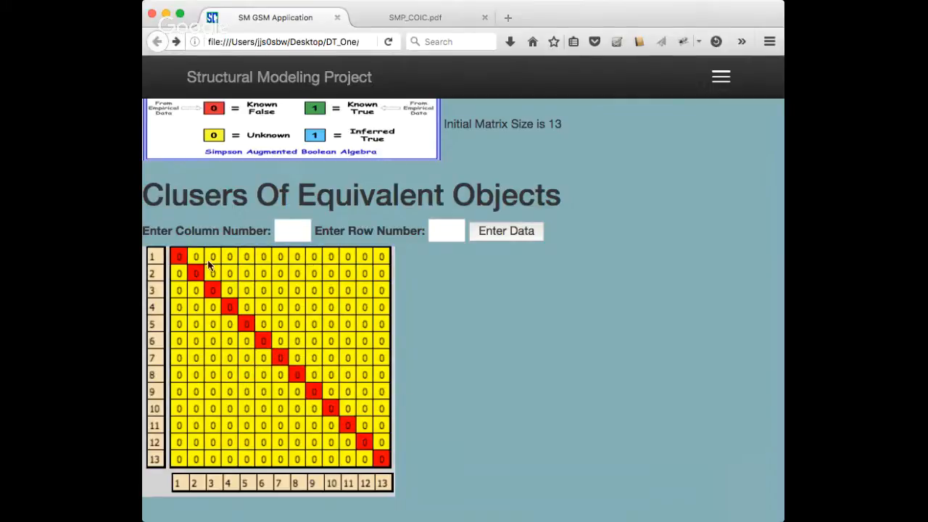
left_click(388, 42)
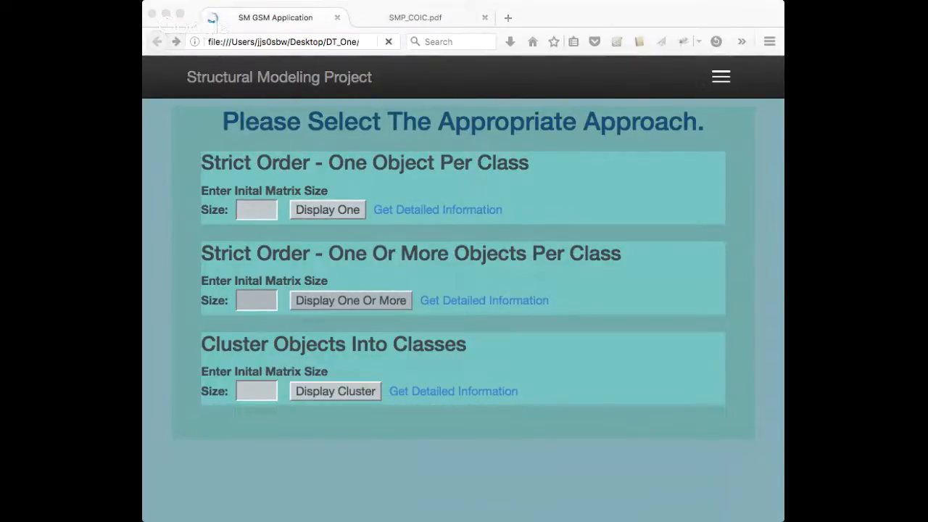
- Display the Cluster Objects Into Classes matrix at size 13 and enter column 2 with row 4 as equivalent objects
type("13")
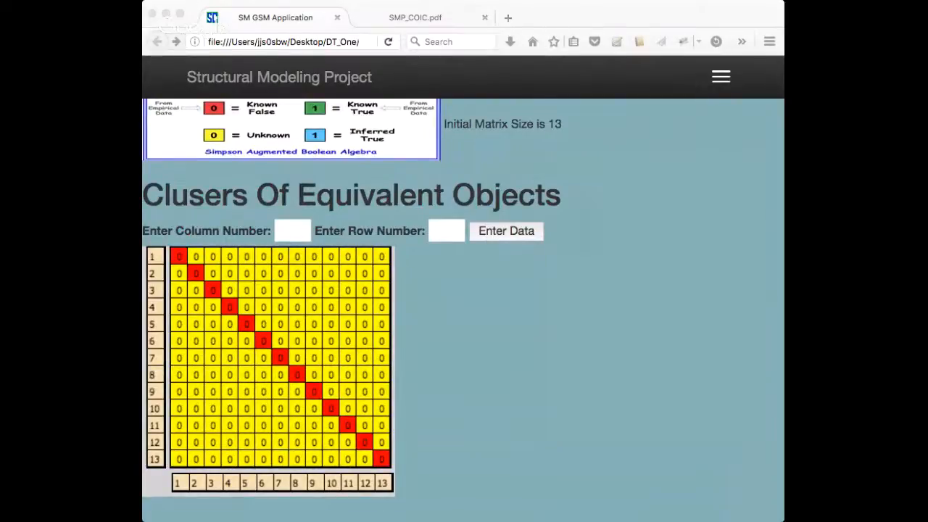
type("2")
left_click(446, 231)
type("4")
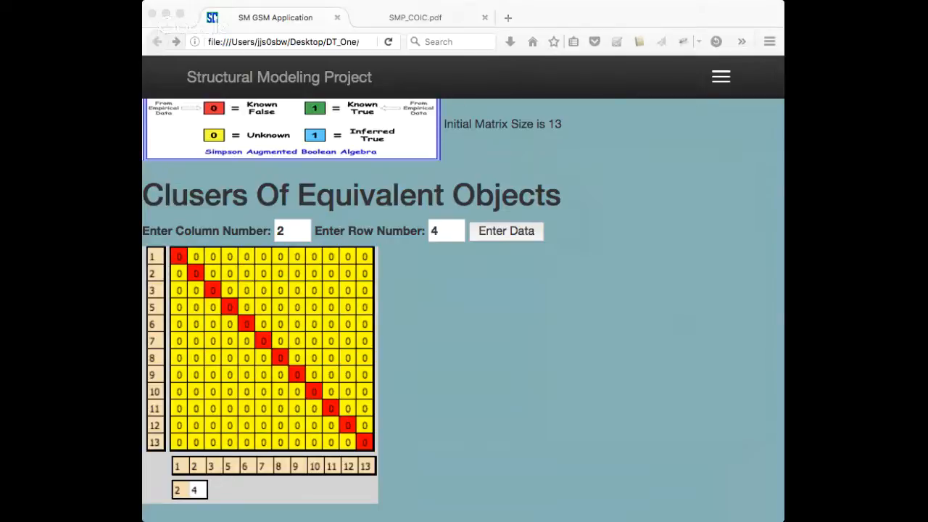
- Enter column 3 with row 5 as equivalent objects in the cluster matrix
key("BackSpace")
type("3")
key("BackSpace")
type("5")
key("Return")
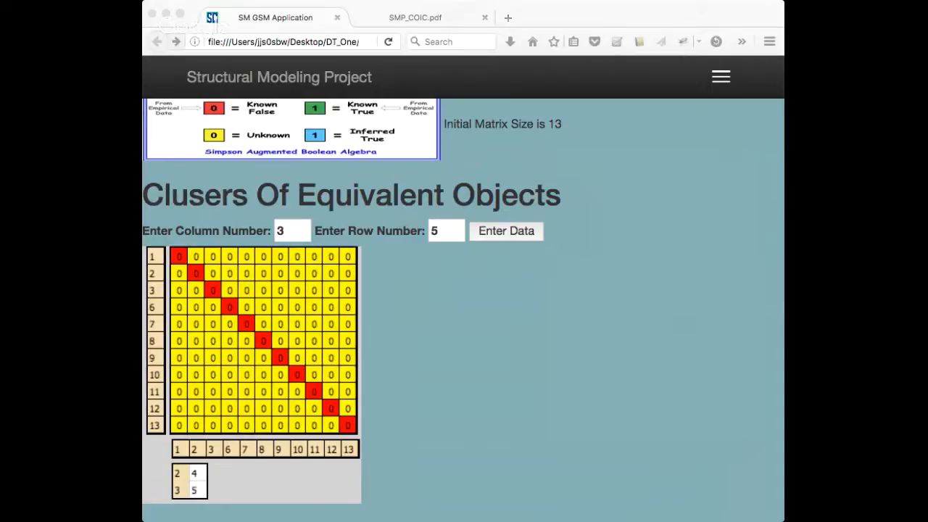
- Enter column 1 with row 6 as equivalent objects in the cluster matrix
key("BackSpace")
type("1")
key("BackSpace")
type("6")
key("Return")
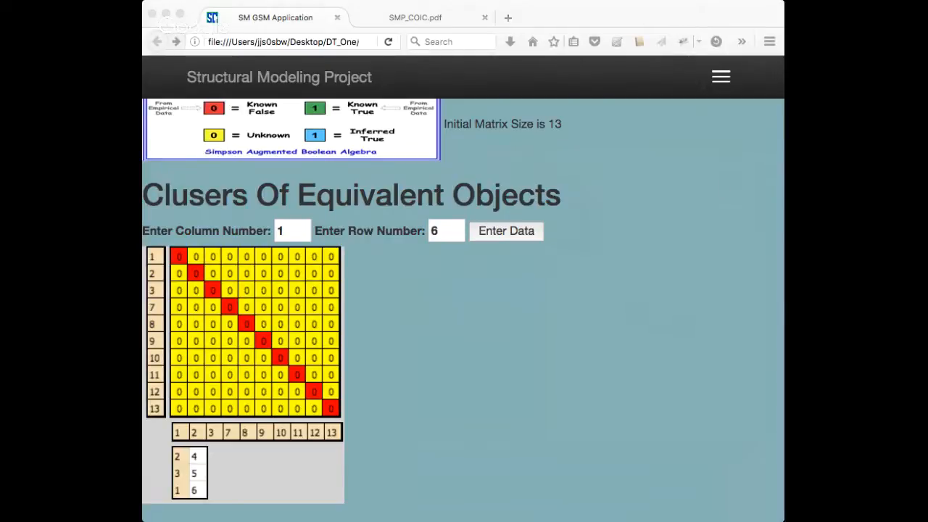
- Enter row 7 as equivalent to column 1 in the cluster matrix
key("BackSpace")
type("7")
key("Return")
- Enter column 2 with row 8 as equivalent objects in the cluster matrix
key("BackSpace")
type("2")
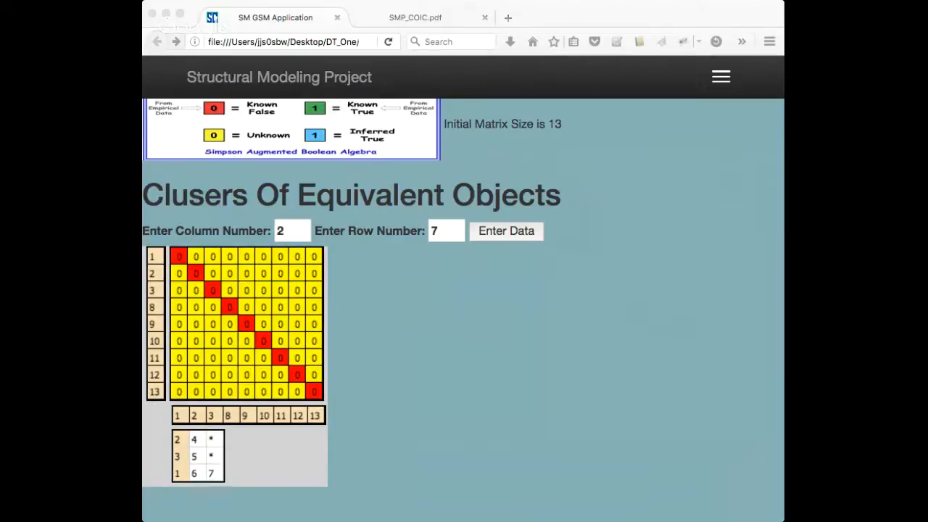
key("Tab")
type("8")
key("Return")
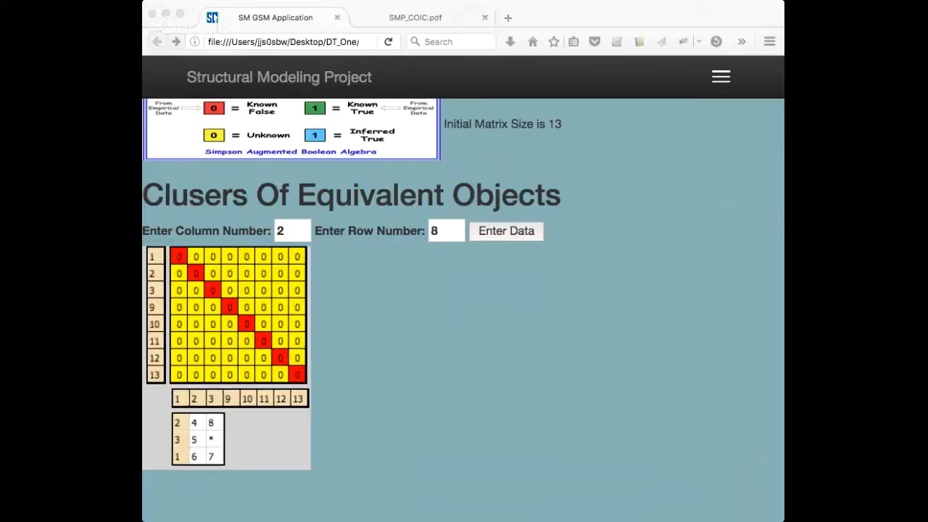
- Enter column 9 with row 10 as equivalent objects in the cluster matrix
key("BackSpace")
type("9")
key("Tab")
type("10")
key("Return")
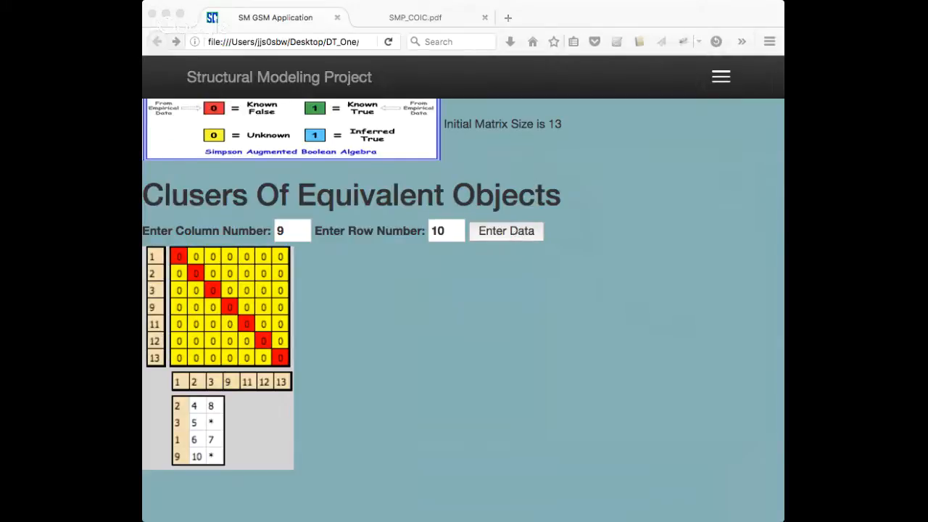
- Enter column 3 with row 11 as equivalent objects in the cluster matrix
key("BackSpace")
type("3")
key("BackSpace")
type("1")
key("Return")
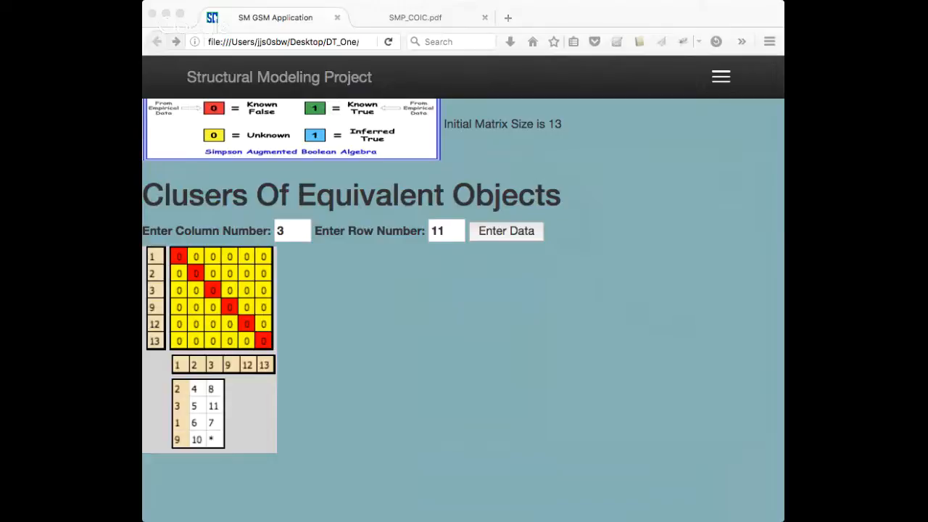
- Enter column 1 with row 13 as equivalent objects in the cluster matrix
key("BackSpace")
type("1")
key("Tab")
type("13")
key("Return")
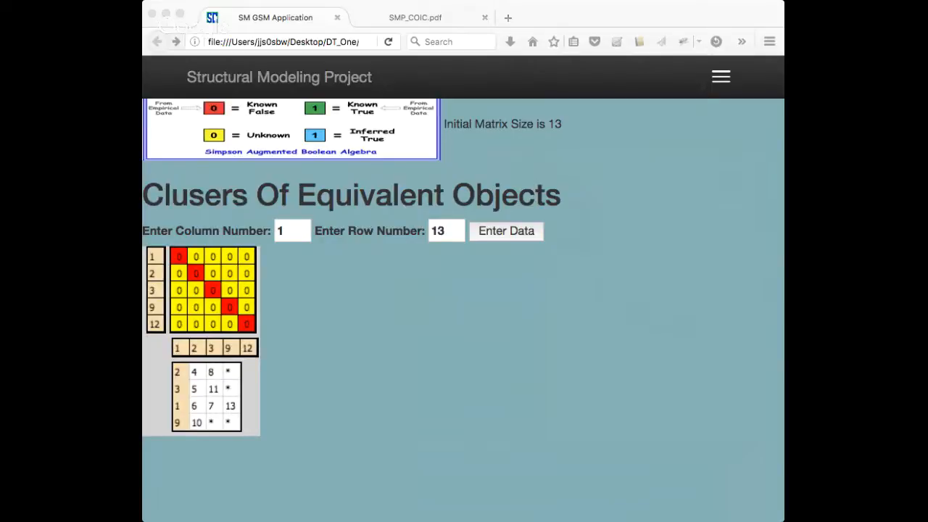
- Enter column 9 with row 12 as equivalent objects in the cluster matrix
key("BackSpace")
type("9")
key("Tab")
type("12")
key("Return")
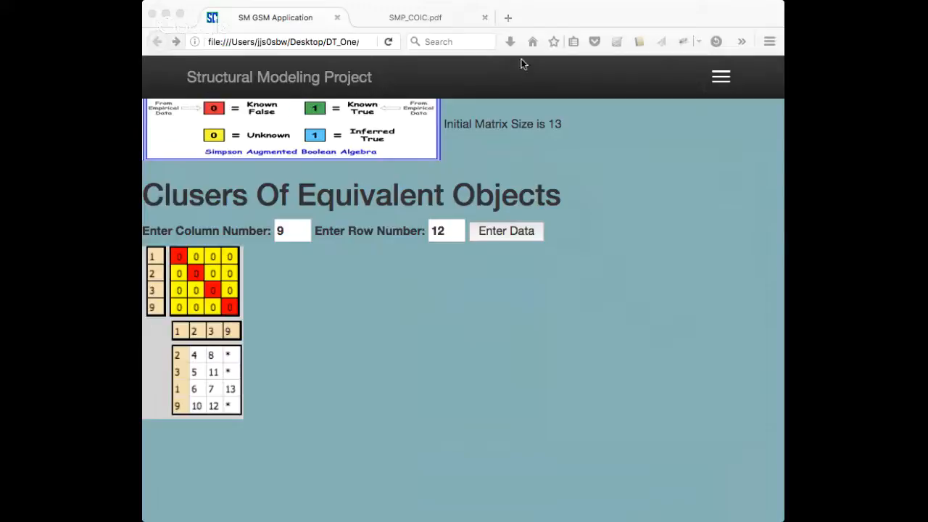
- Reload the application to return to the approach selection and widen the browser window
left_click(389, 41)
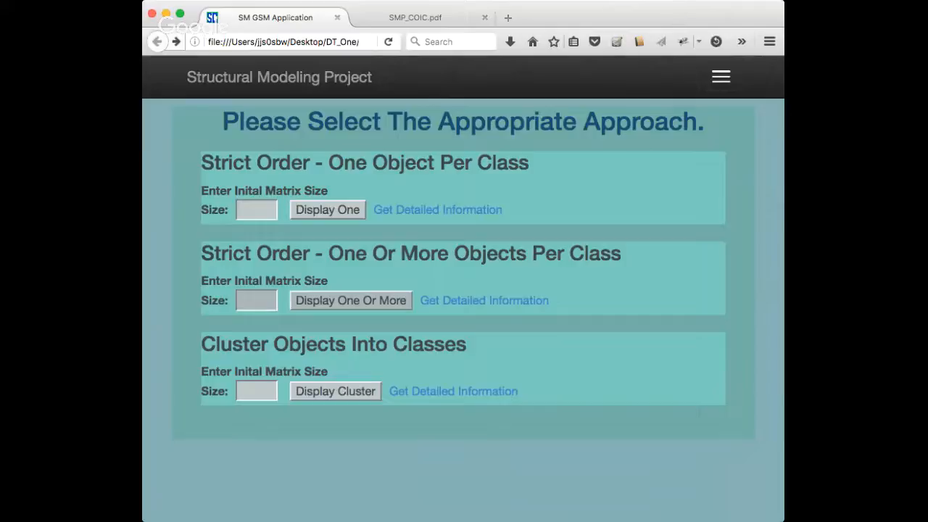
left_click_drag(784, 414, 847, 414, "alt")
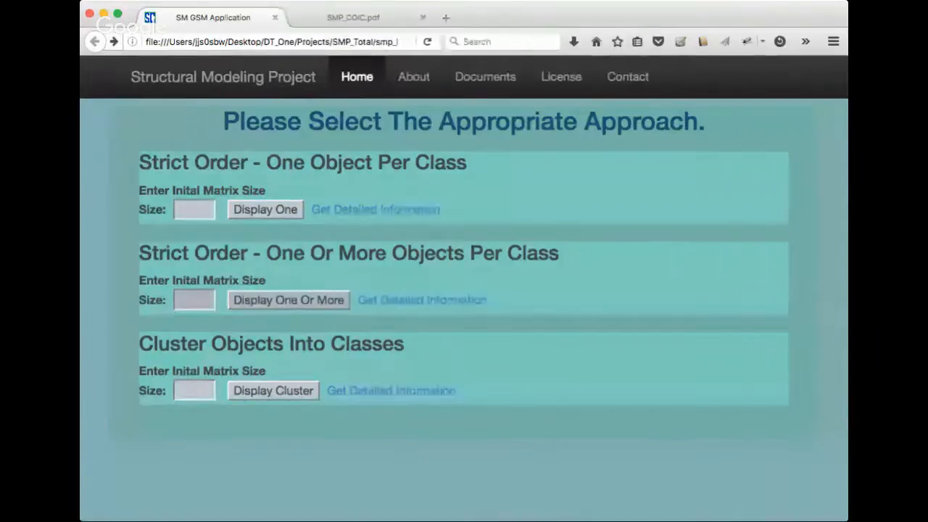
- View the Cluster Objects Into Classes overview document from the project's documentation, and return to the approach selection
left_click(486, 78)
scroll(847, 290, "down", 1)
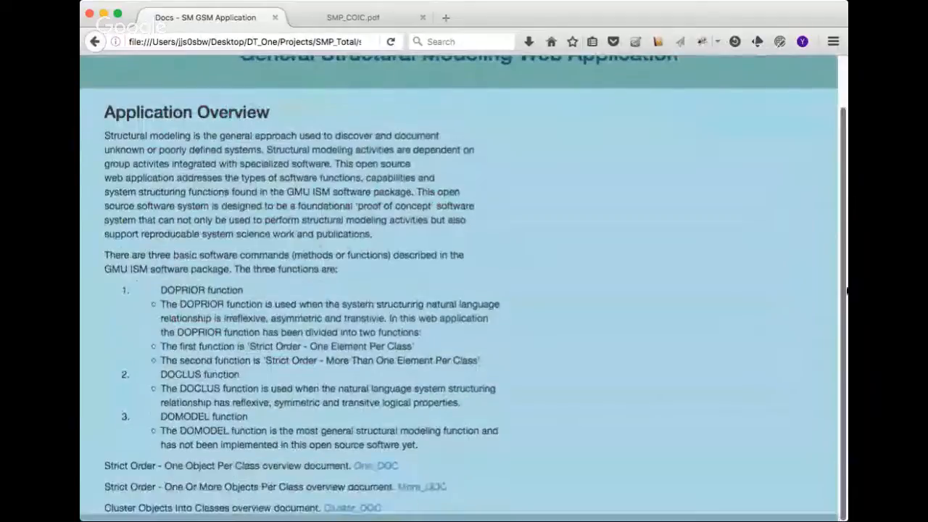
left_click(368, 507)
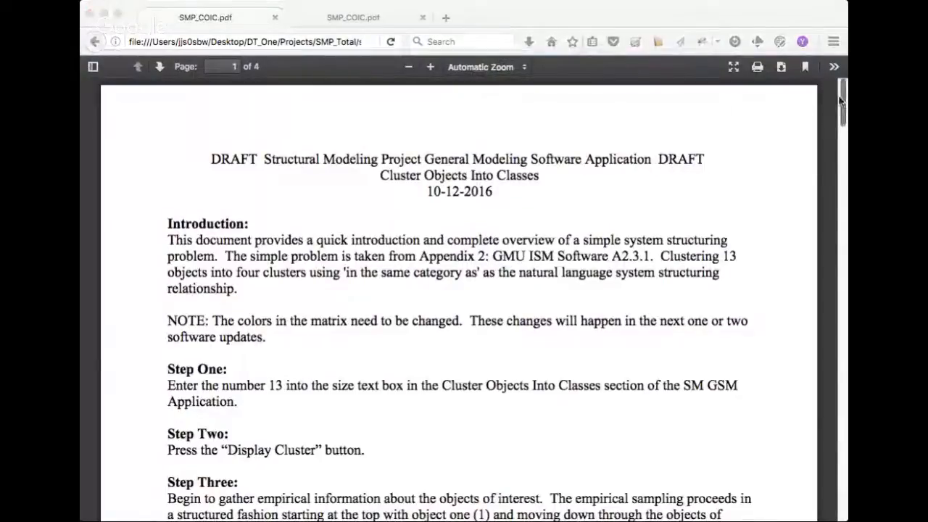
left_click_drag(841, 98, 802, 74)
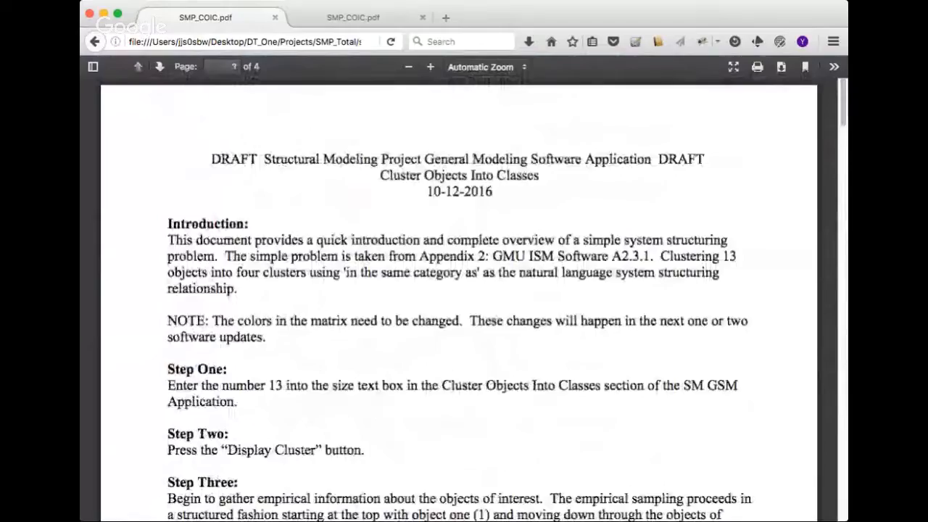
left_click(95, 41)
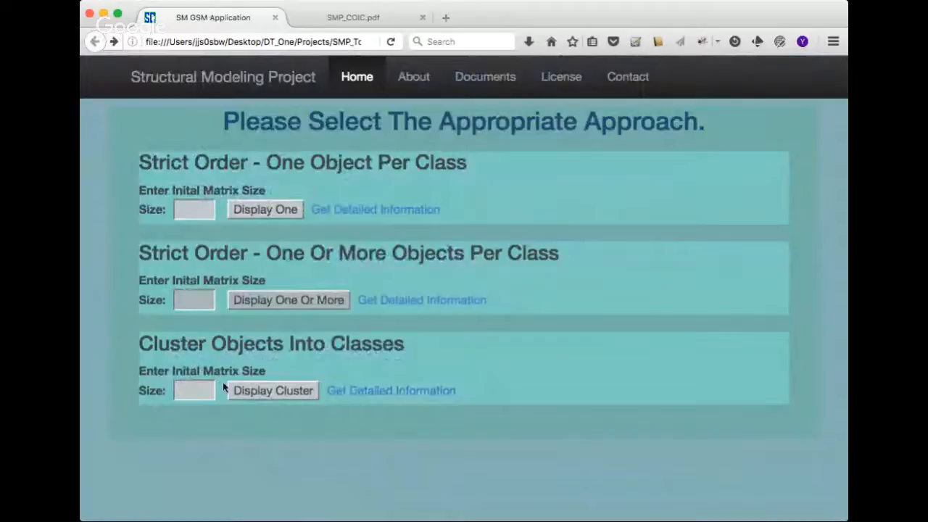
- Display a size 9 cluster matrix and test decimal input with column 4.8 and row 3.9, finishing by reloading the application
left_click(274, 392)
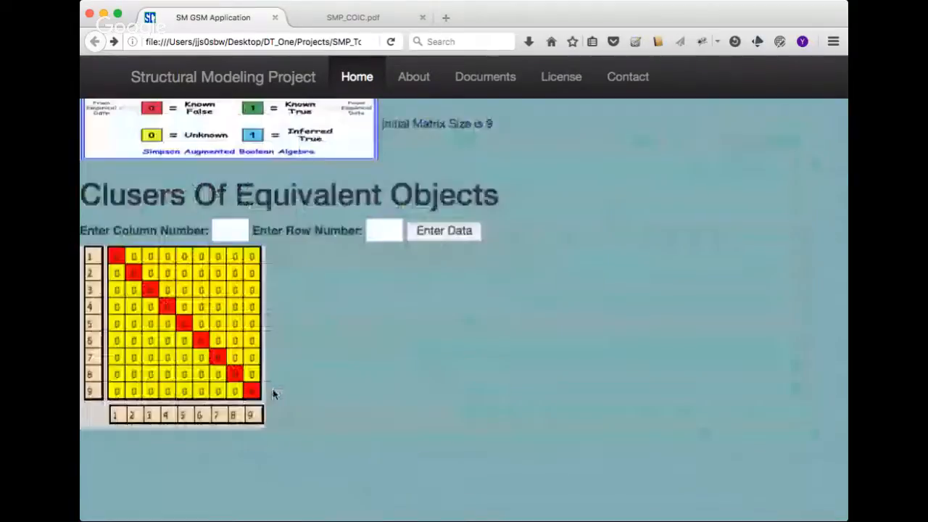
left_click(237, 230)
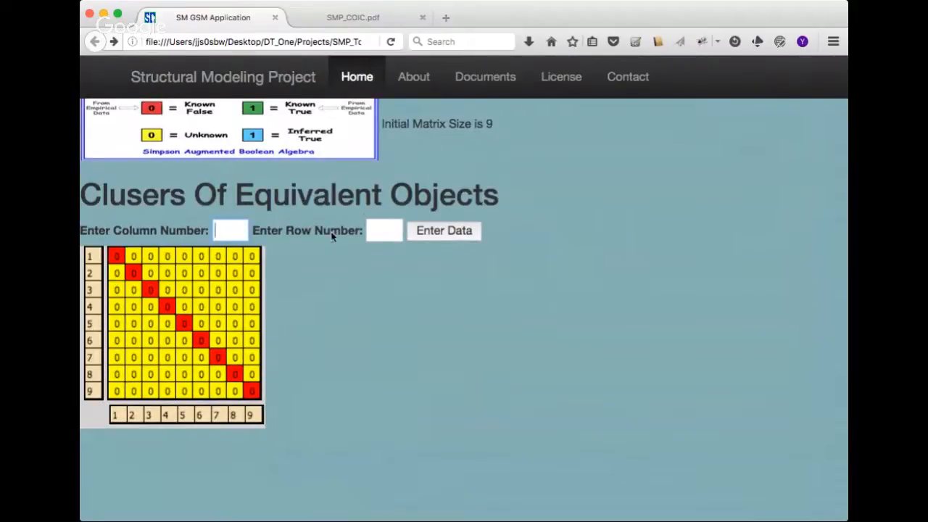
type("4.8")
left_click(383, 230)
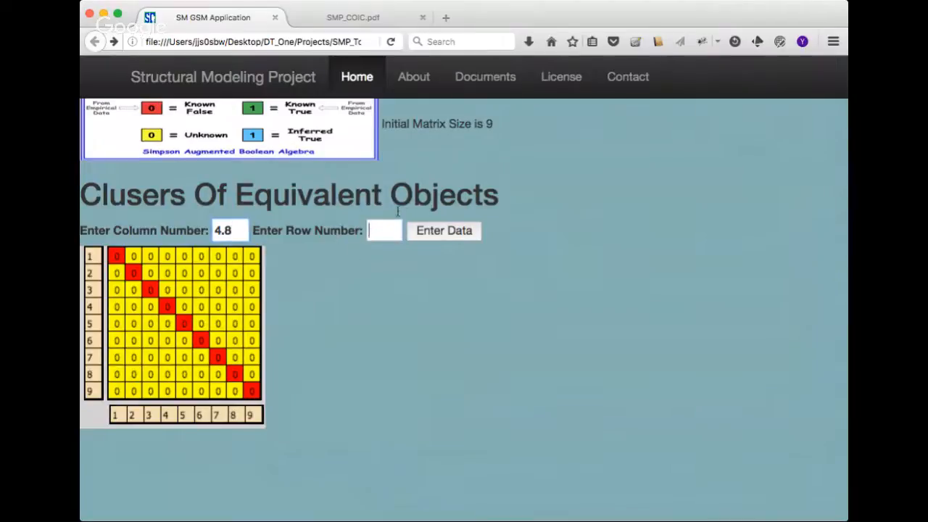
type("3.9")
left_click(448, 235)
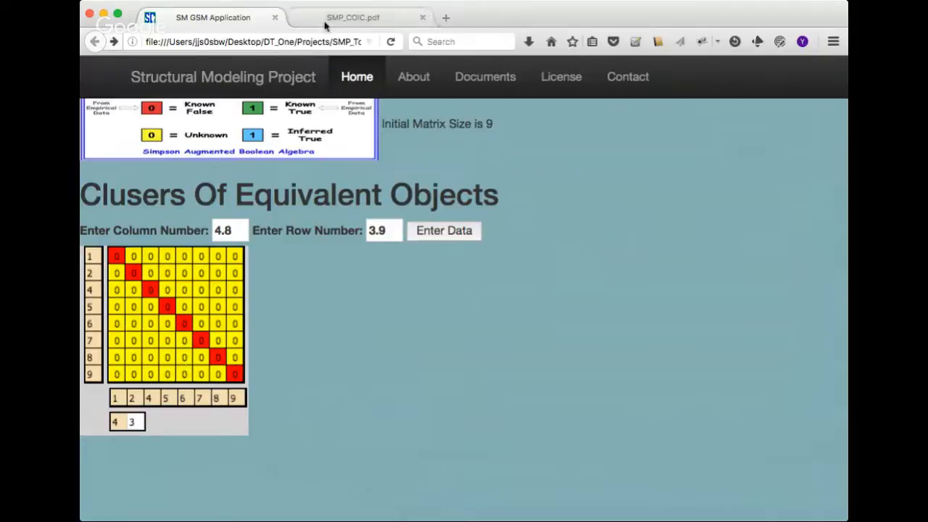
left_click(390, 42)
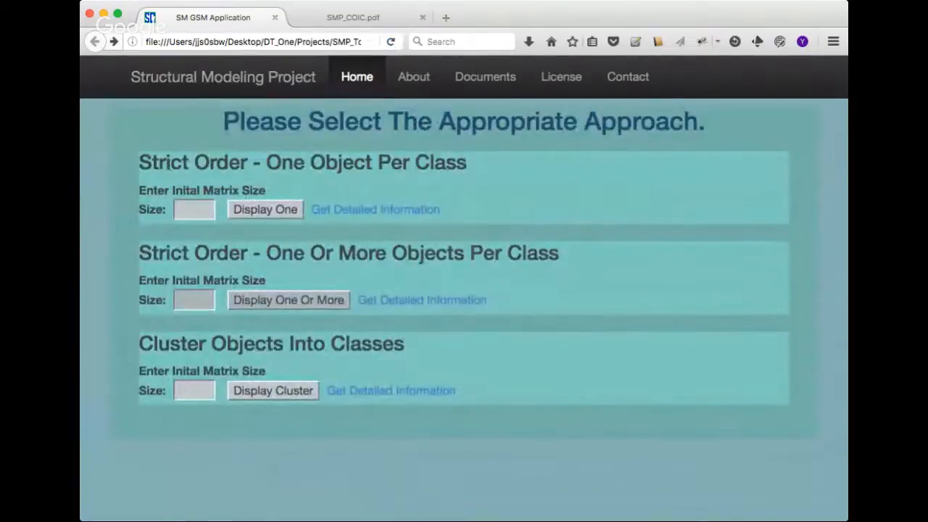